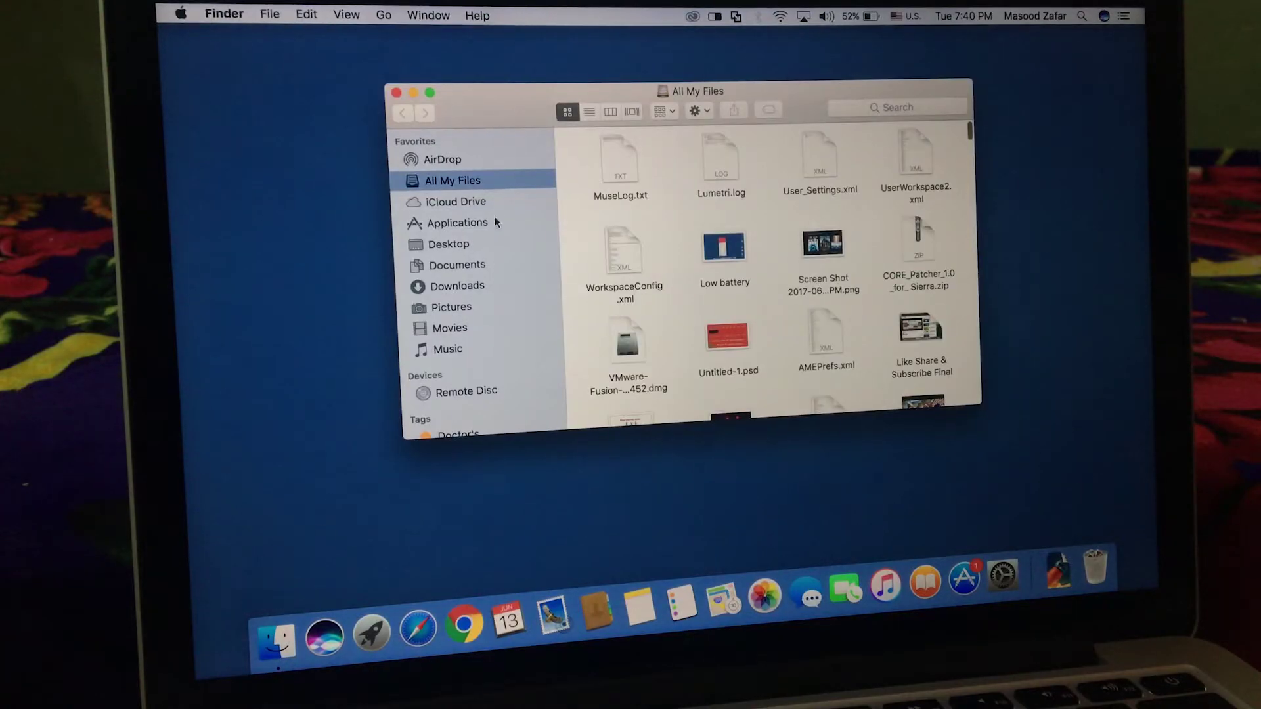
# Step: Launch the Install macOS 10.13 Beta app from the Applications folder
pyautogui.click(492, 224)
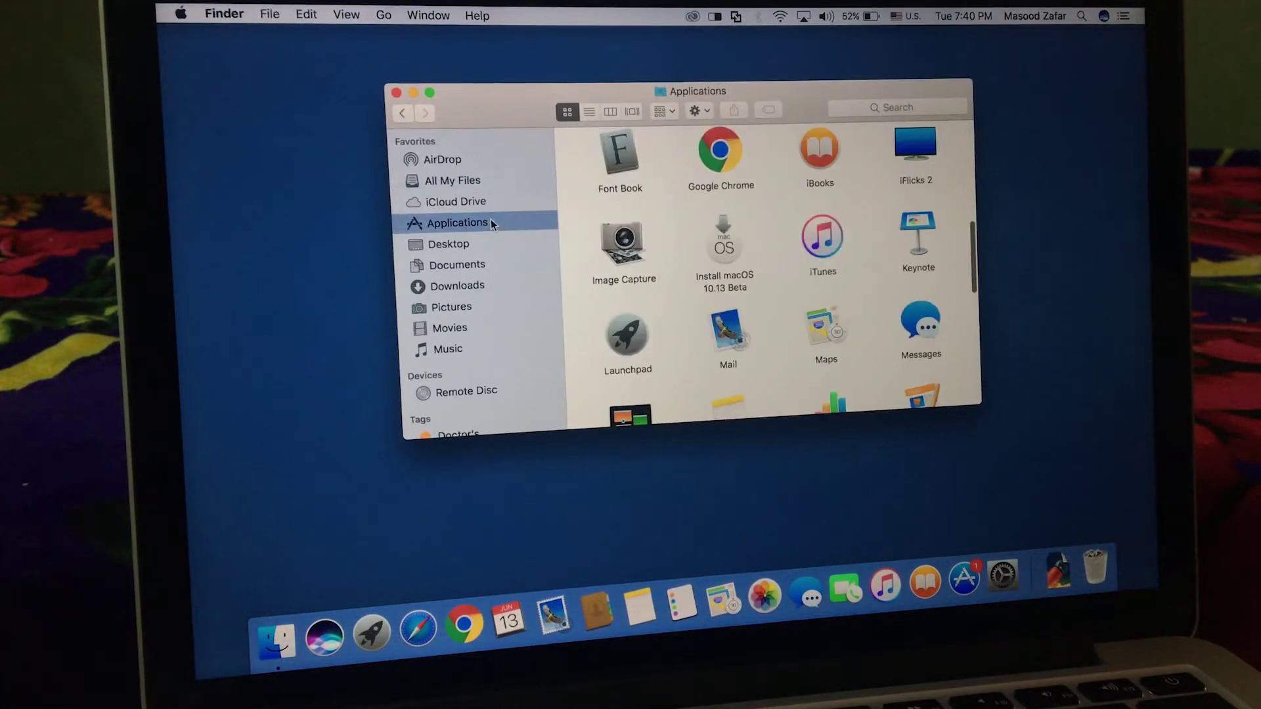
pyautogui.click(723, 251)
pyautogui.doubleClick(723, 253)
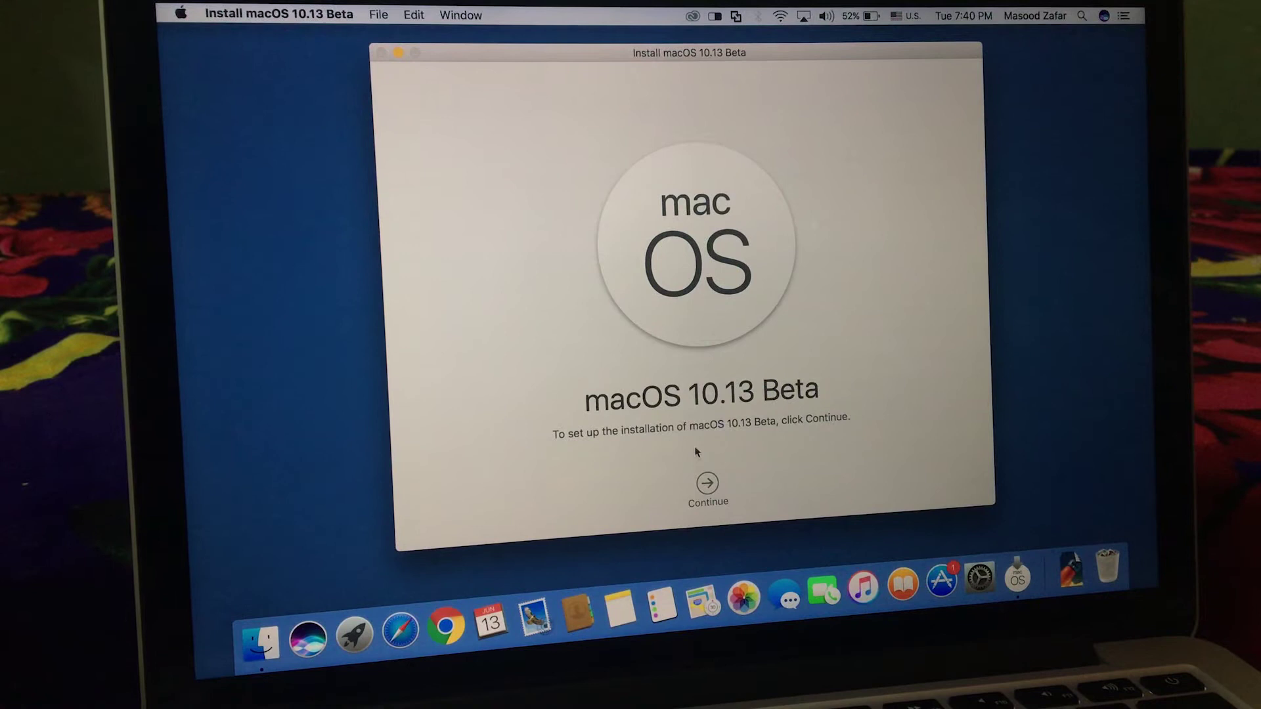
# Step: Get past the welcome page and agree to the macOS 10.13 Beta license
pyautogui.click(708, 482)
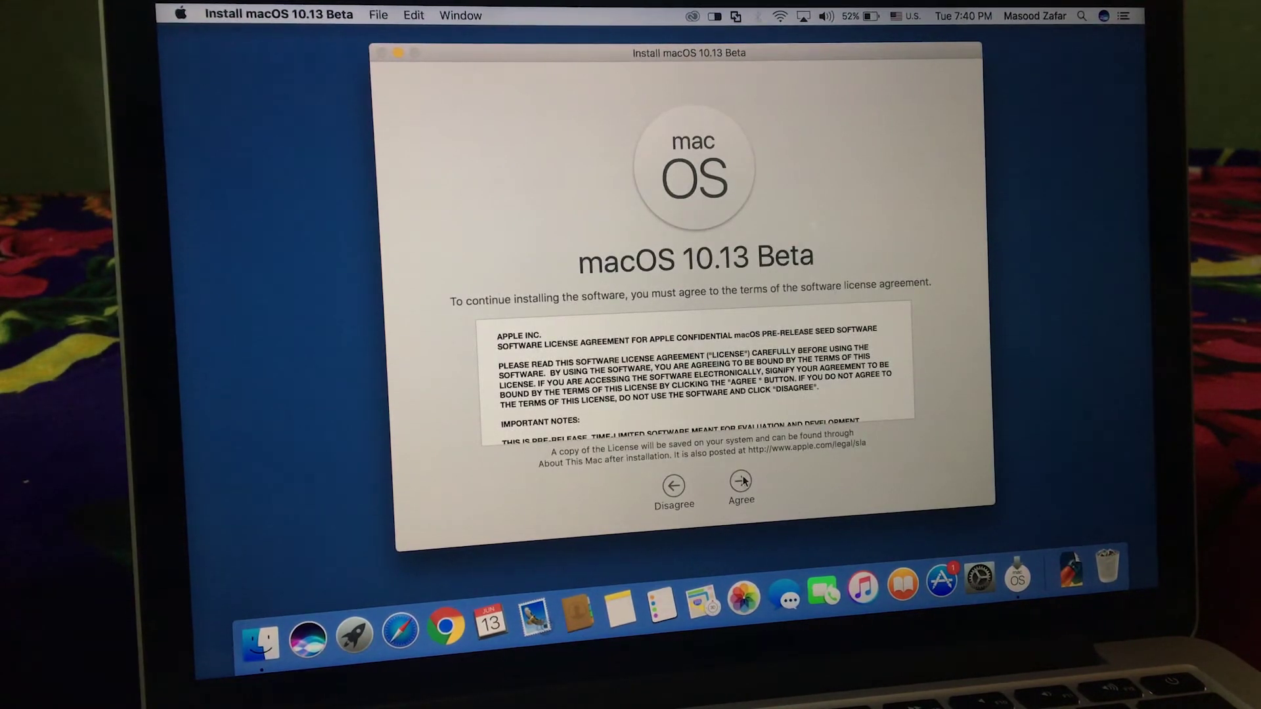
pyautogui.click(742, 482)
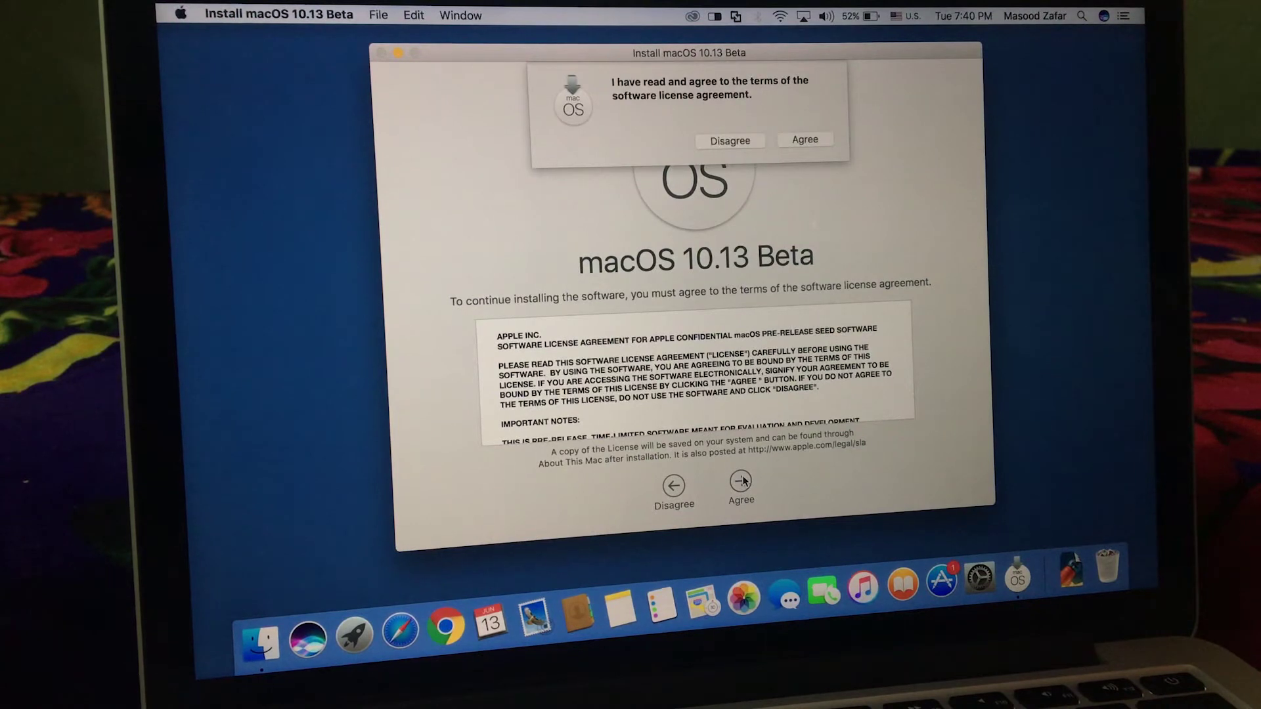
pyautogui.click(818, 138)
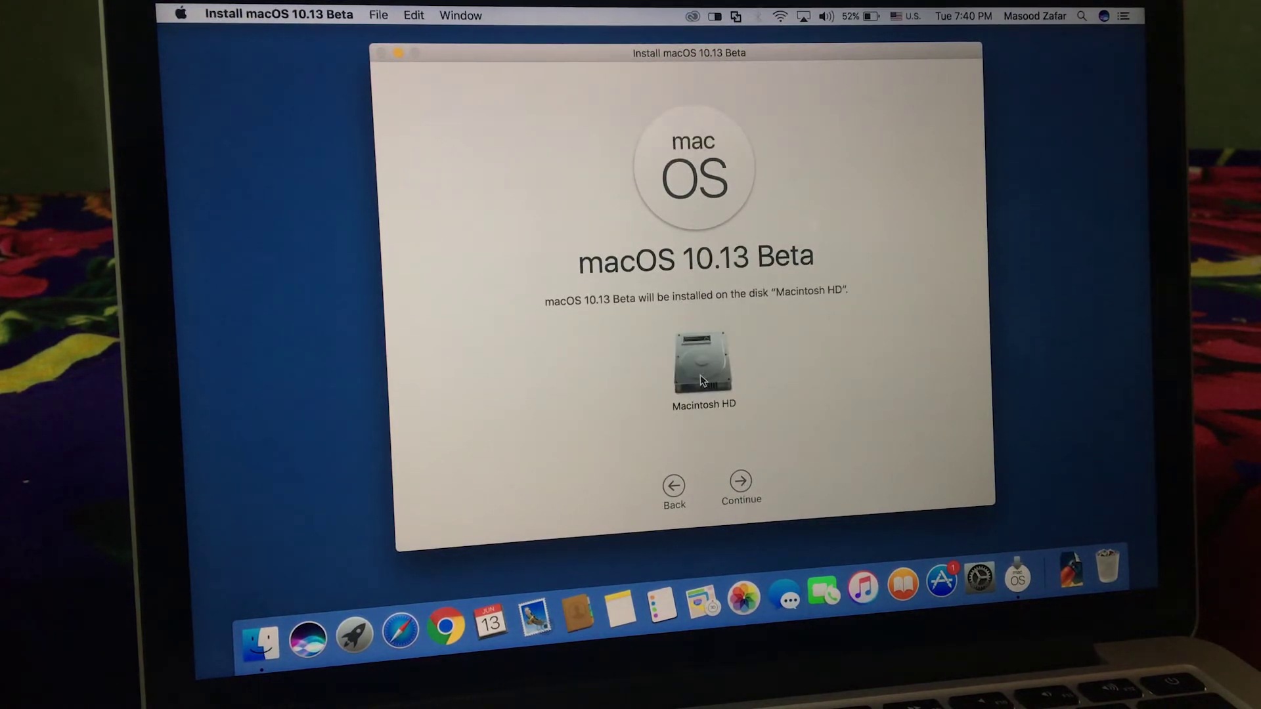
# Step: Install on Macintosh HD with APFS upgrade, without a power adapter, authorised by administrator password
pyautogui.click(738, 488)
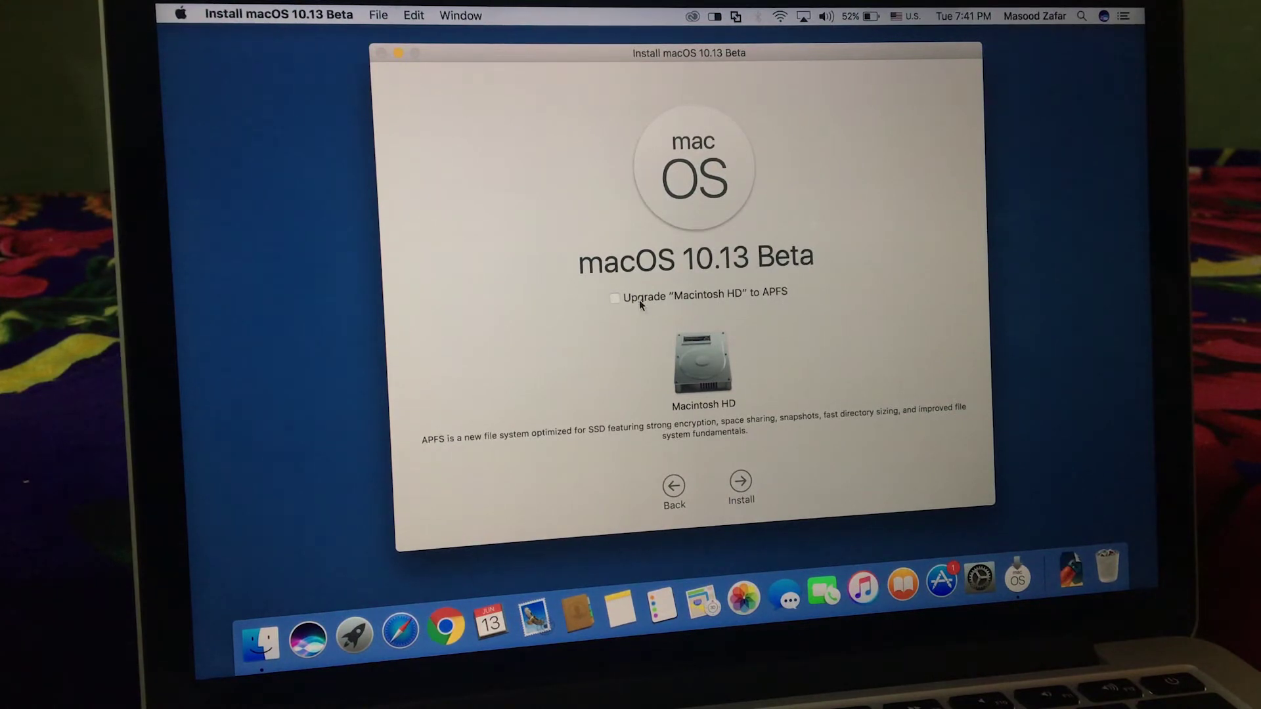
pyautogui.click(617, 301)
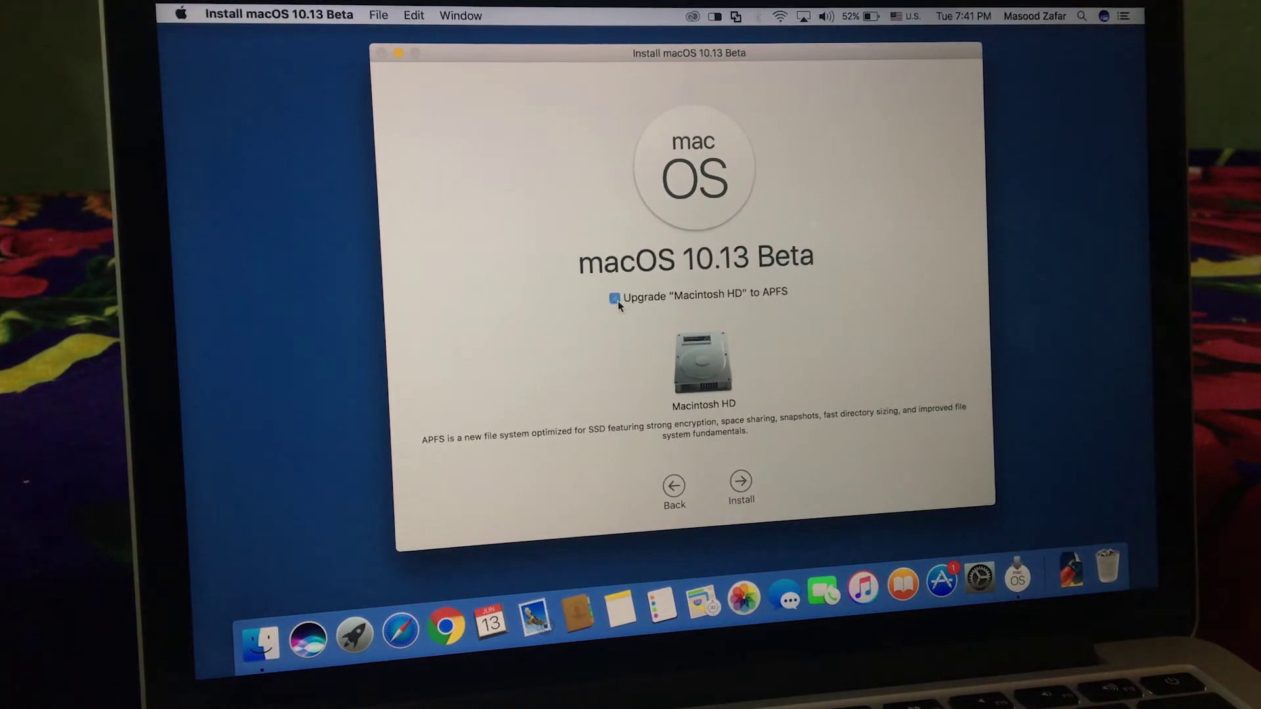
pyautogui.click(740, 484)
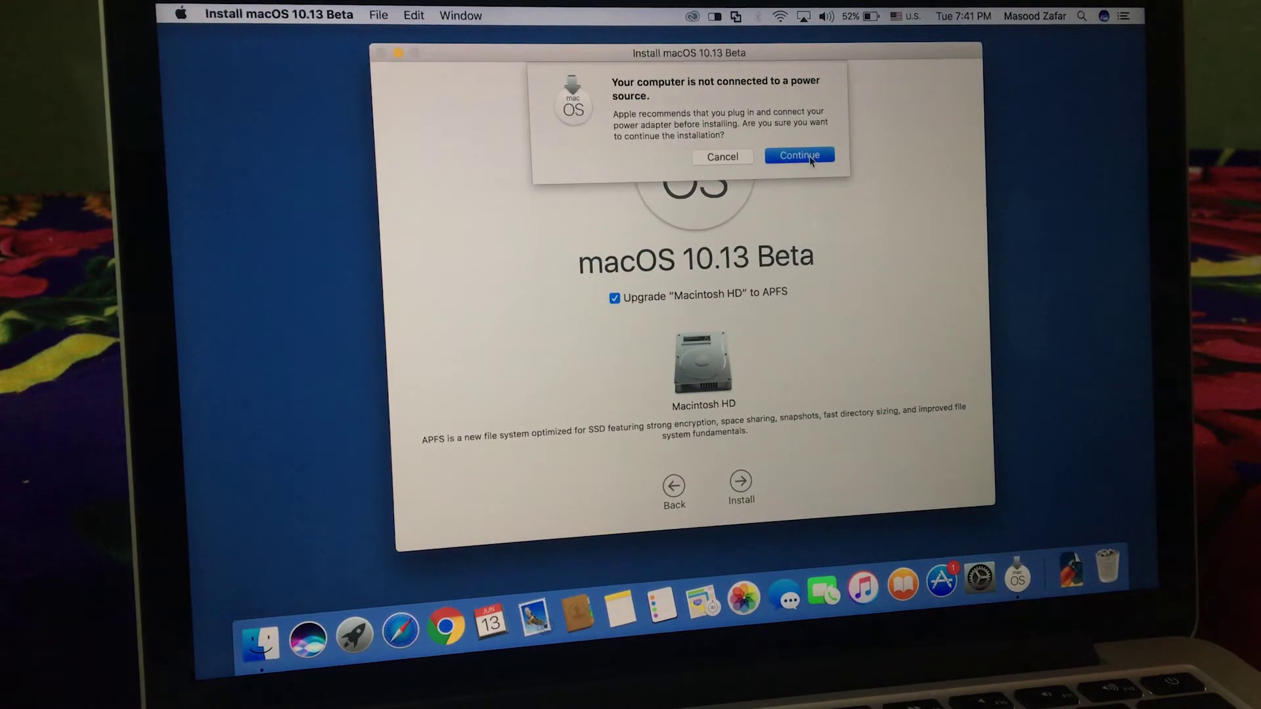
pyautogui.click(809, 156)
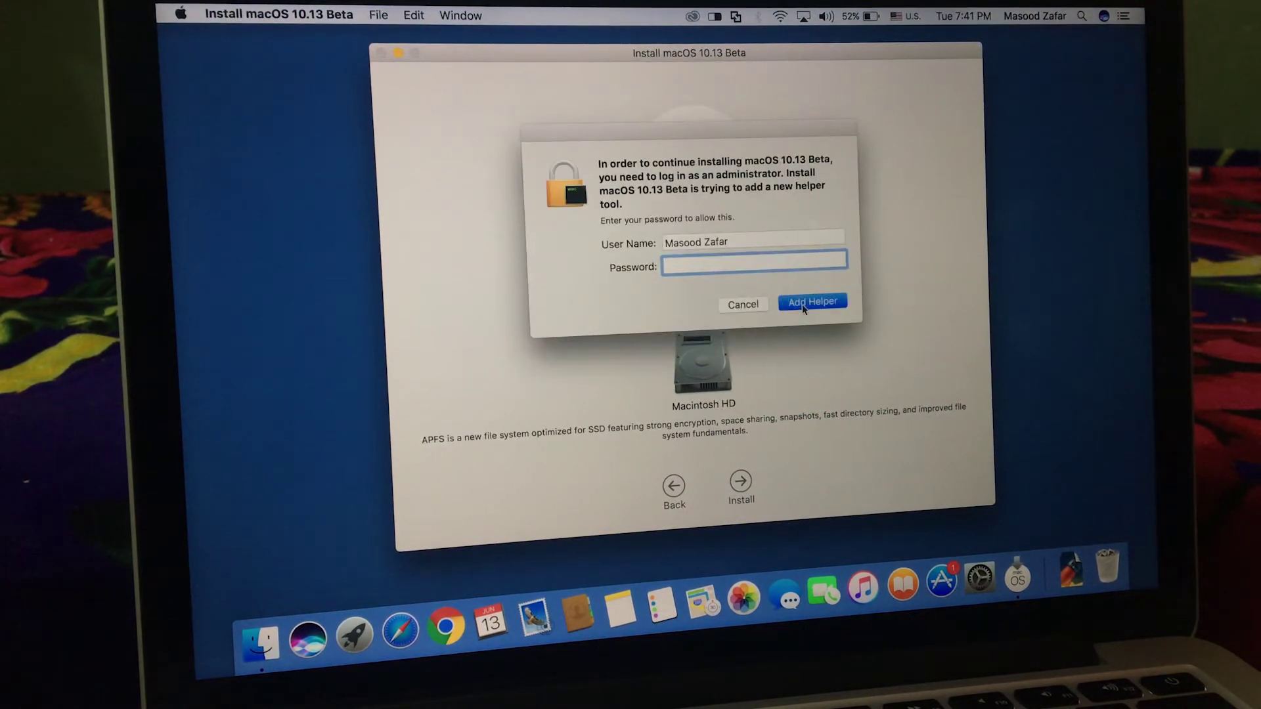
pyautogui.click(804, 304)
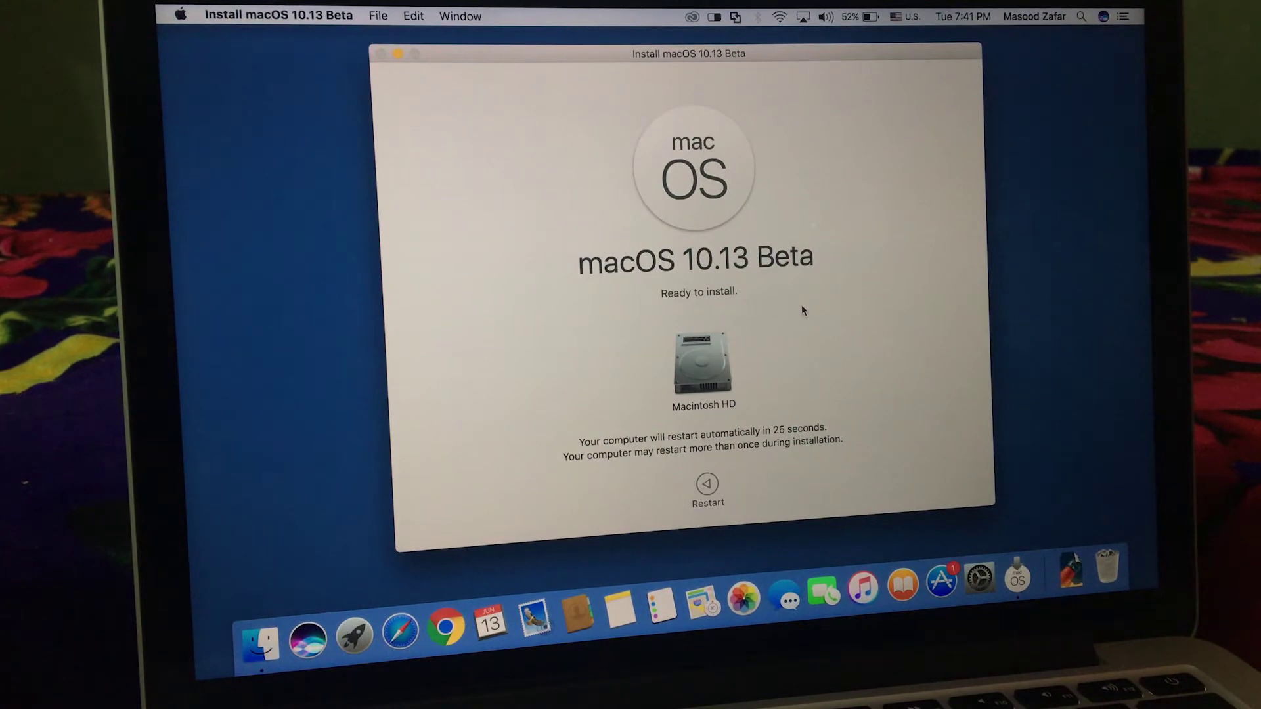
# Step: Restart the Mac now so the macOS 10.13 Beta installation completes
pyautogui.click(707, 483)
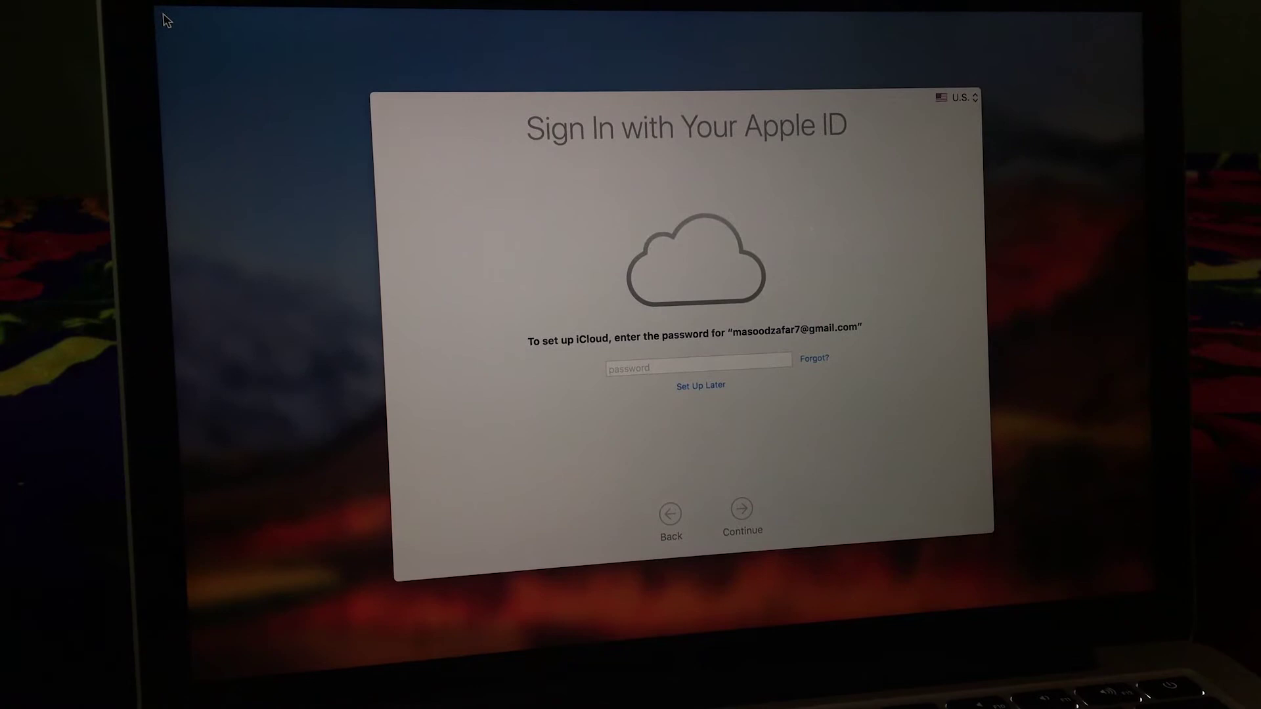
# Step: Sign in to iCloud with the Apple ID password, then set and verify a new account password
pyautogui.click(639, 365)
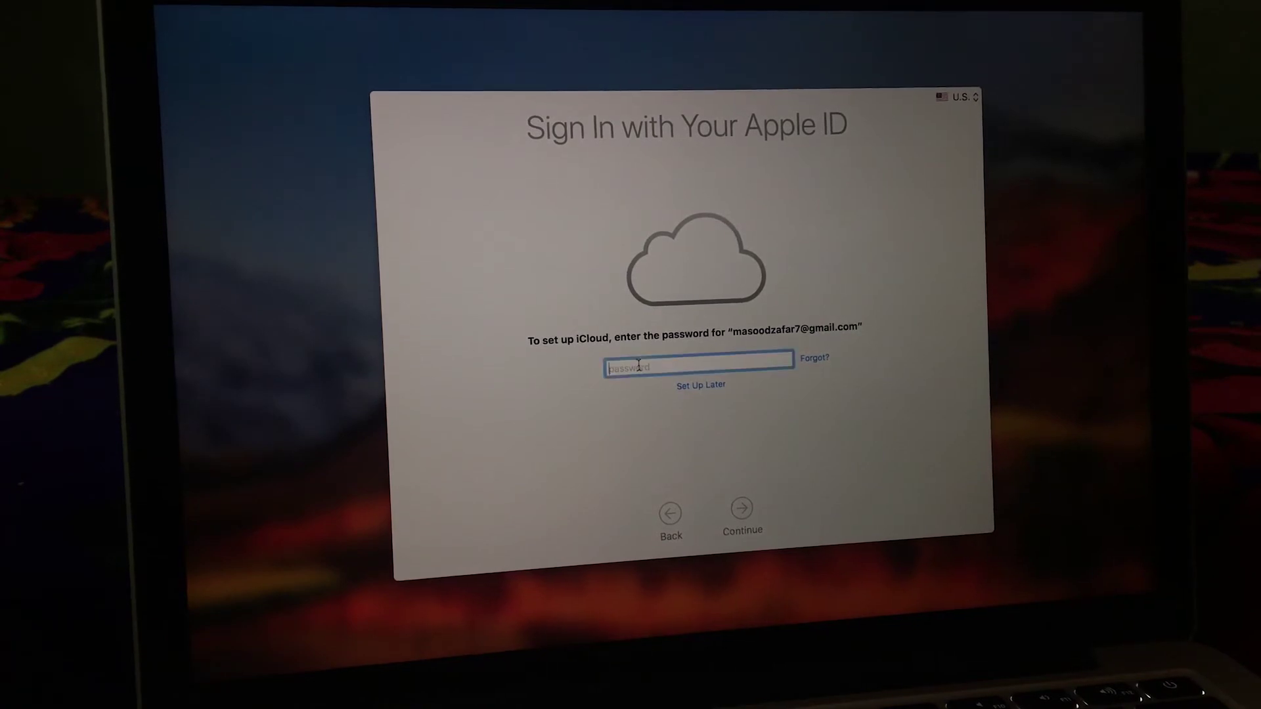
pyautogui.write('****')
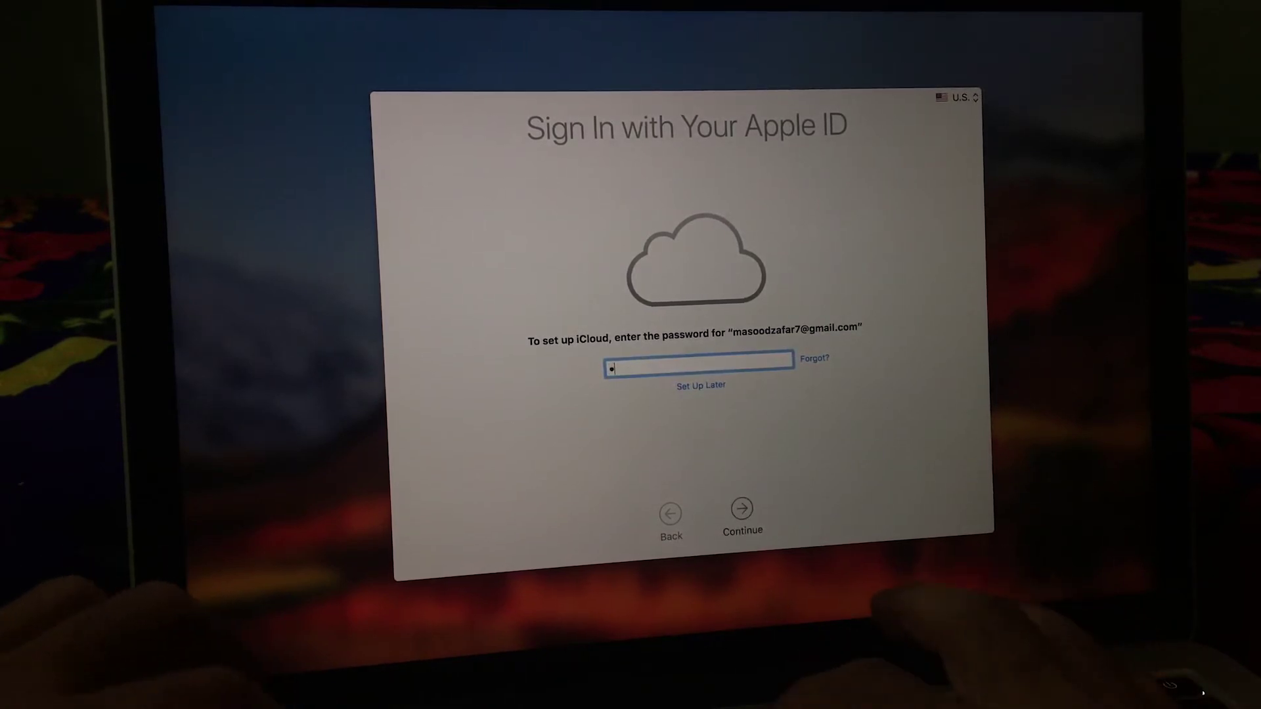
pyautogui.write('******')
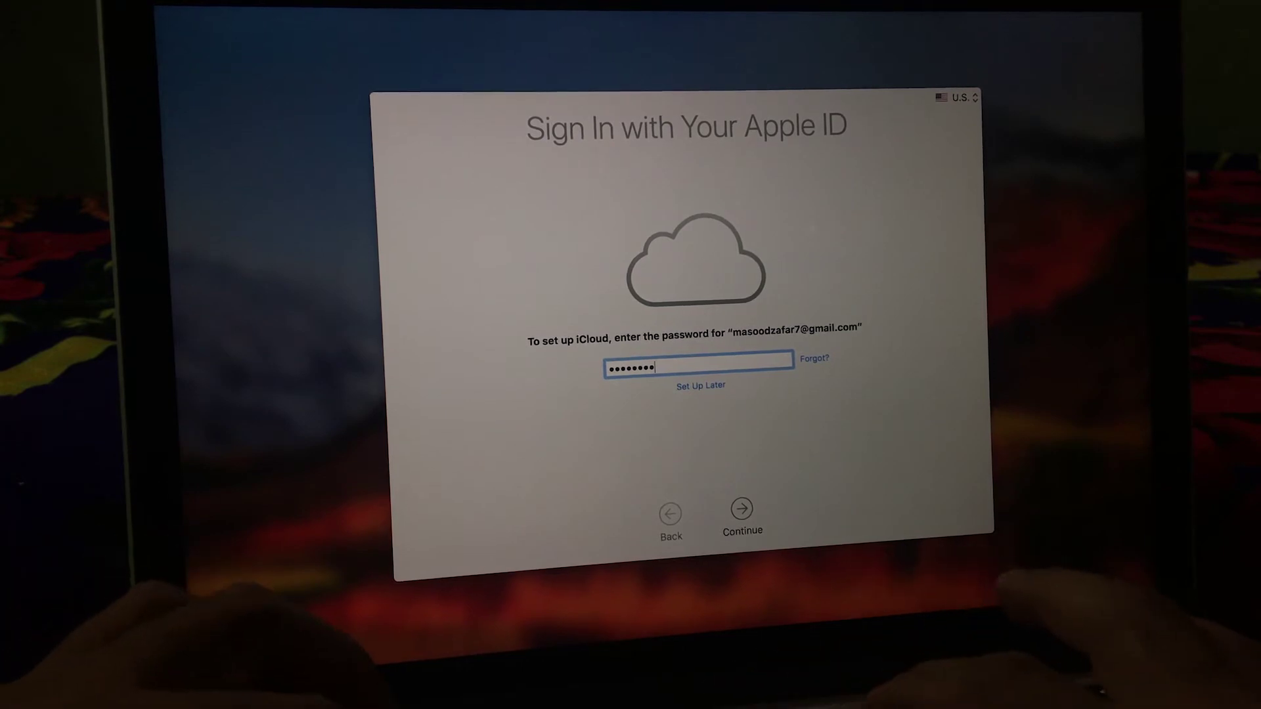
pyautogui.write('**')
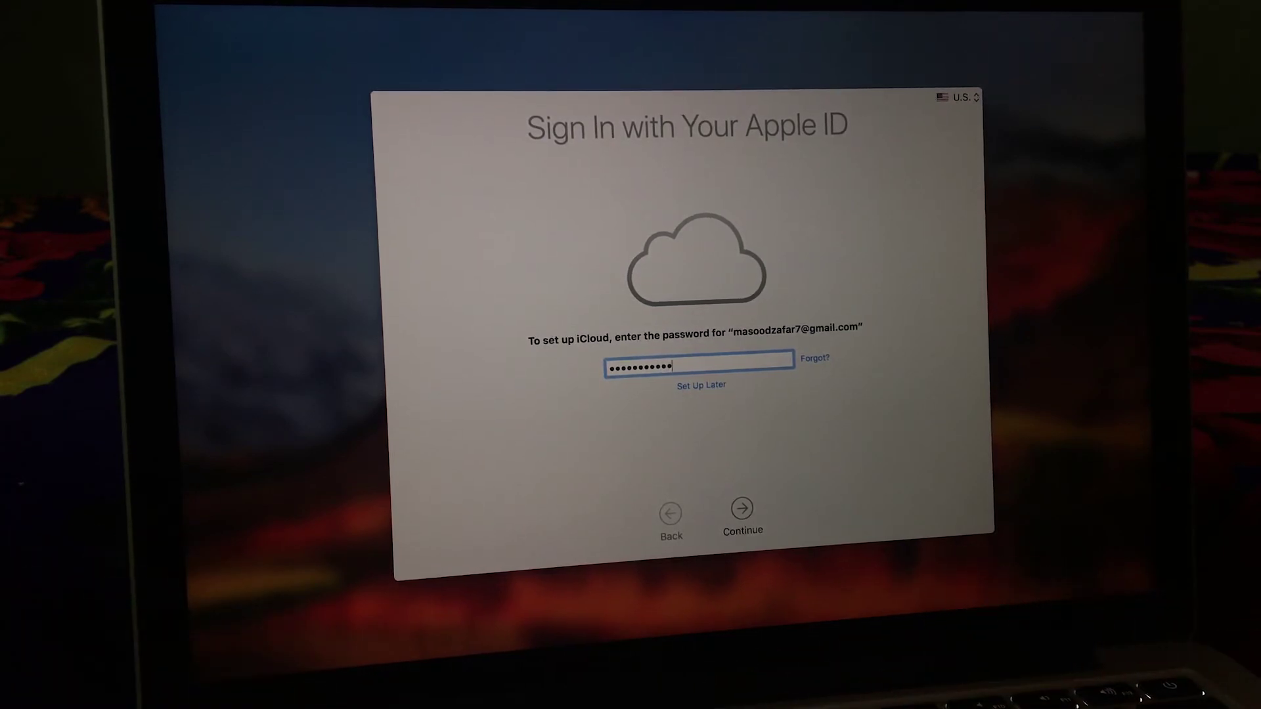
pyautogui.press('Return')
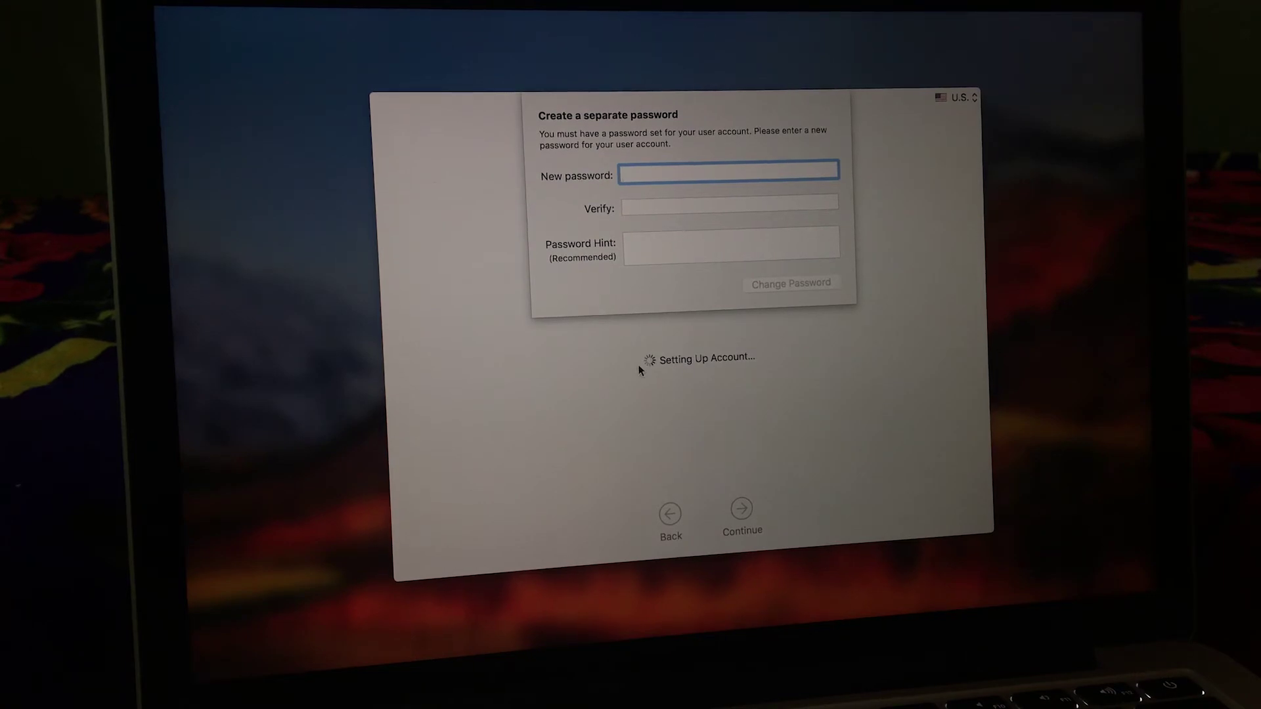
pyautogui.press('Tab')
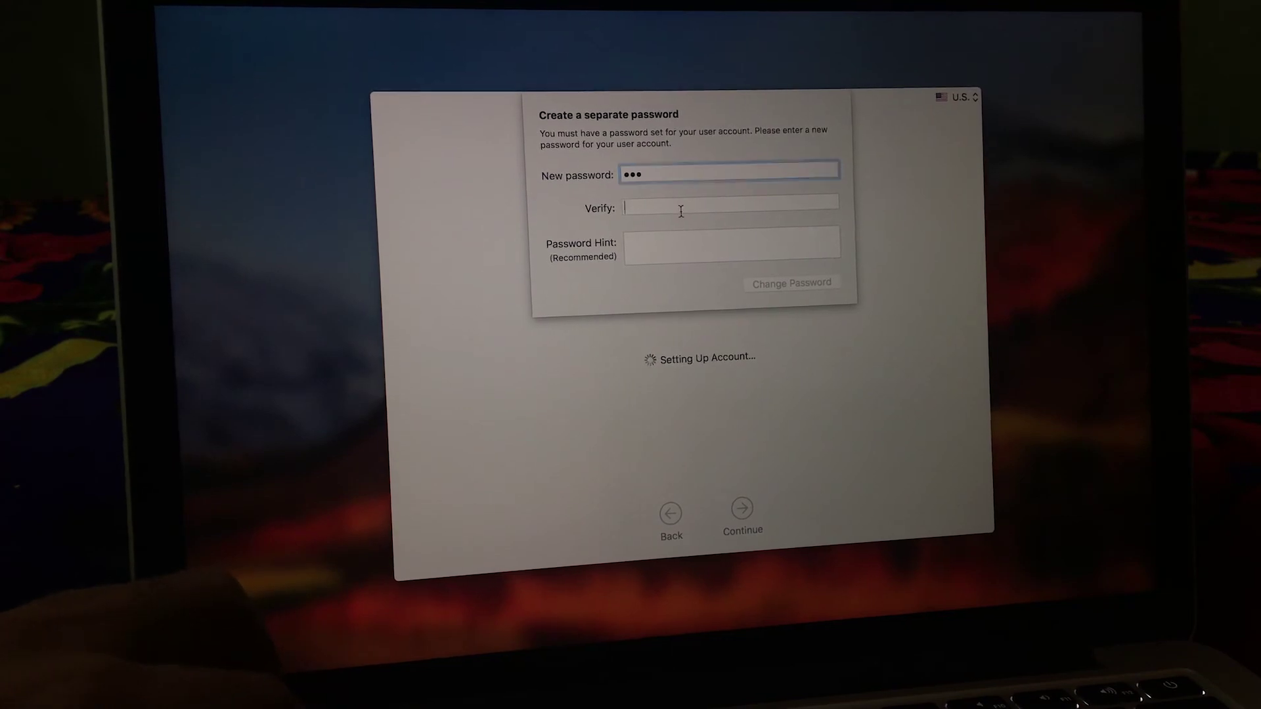
pyautogui.click(817, 281)
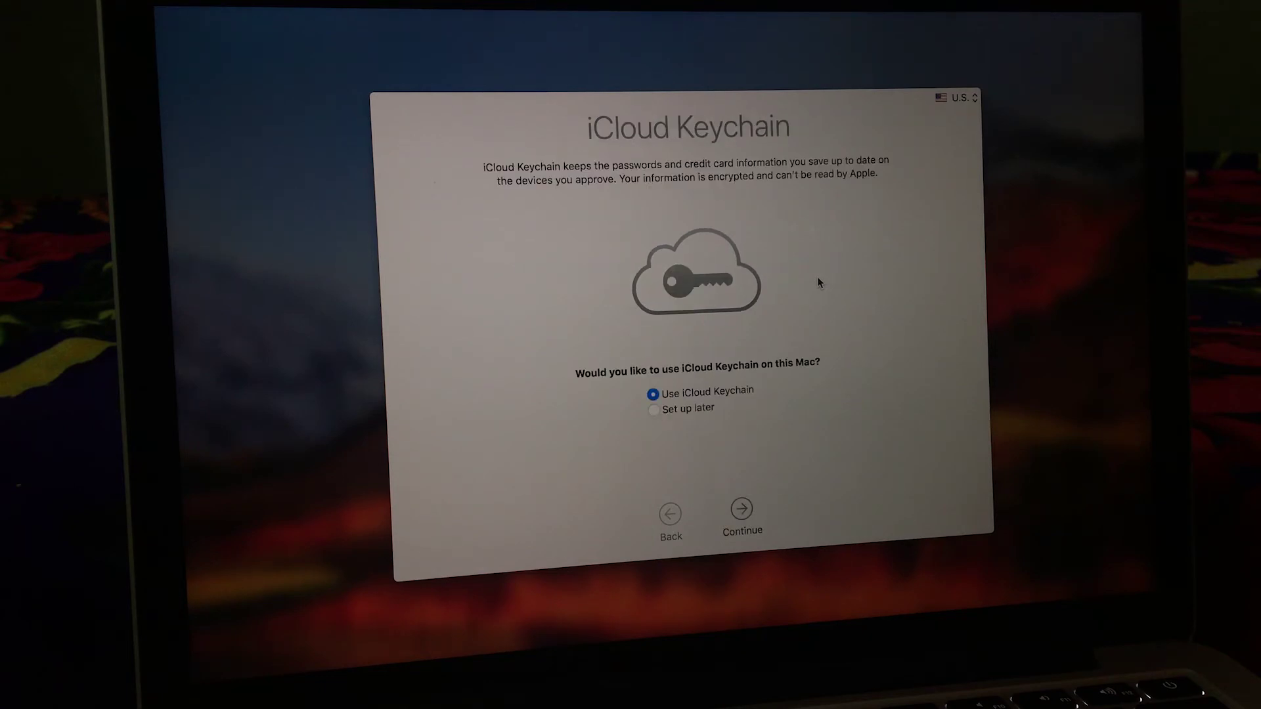
# Step: Defer iCloud Keychain, continue past Analytics, and open About This Mac showing 10.13 Beta
pyautogui.click(664, 409)
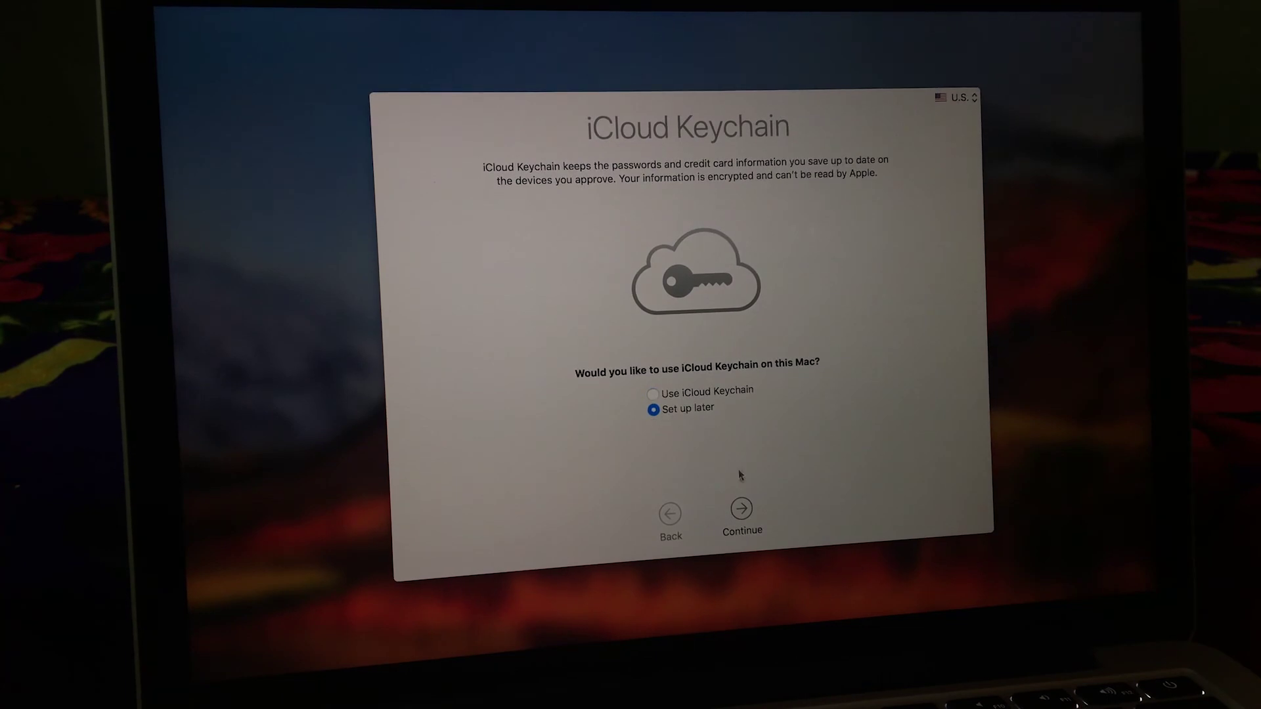
pyautogui.click(745, 512)
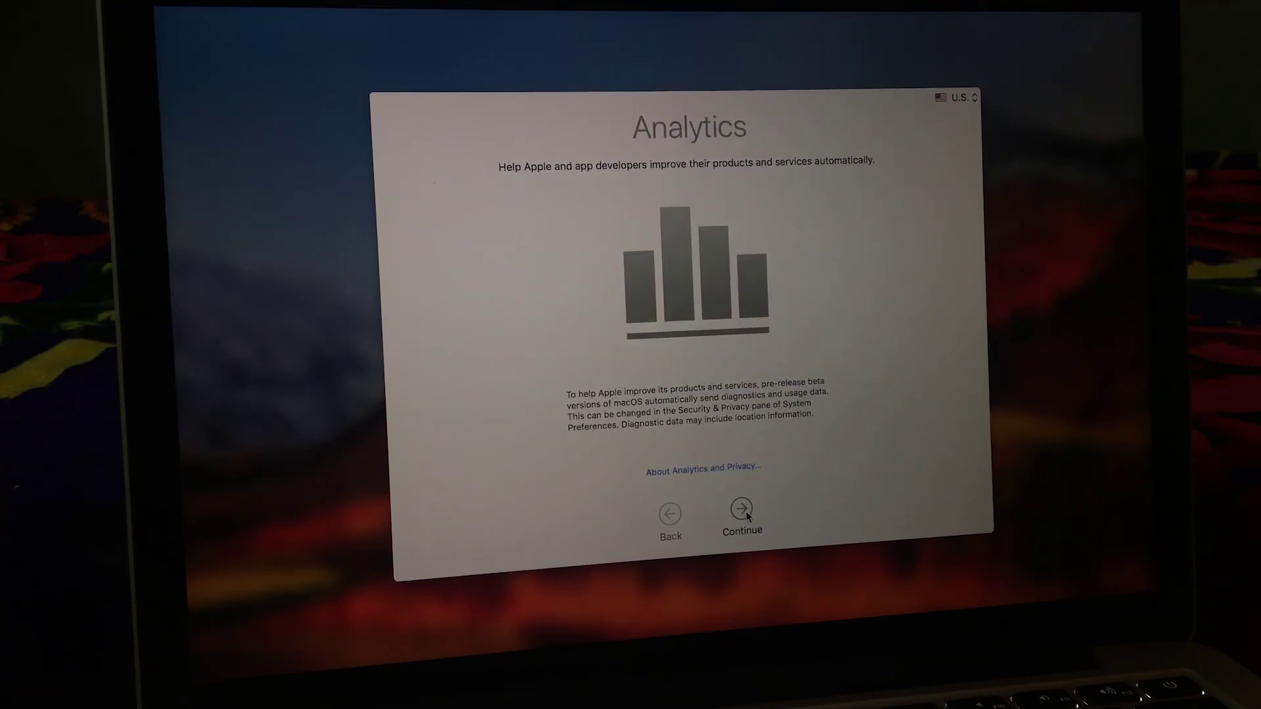
pyautogui.click(742, 510)
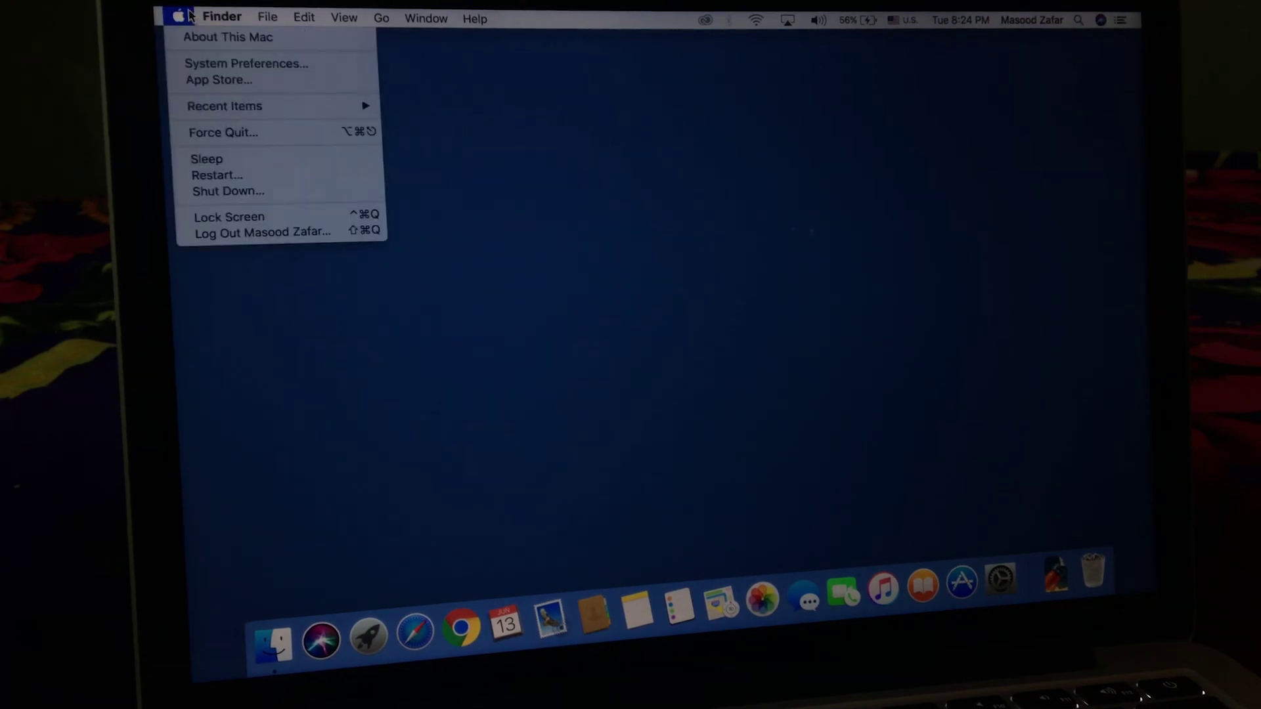
pyautogui.click(198, 44)
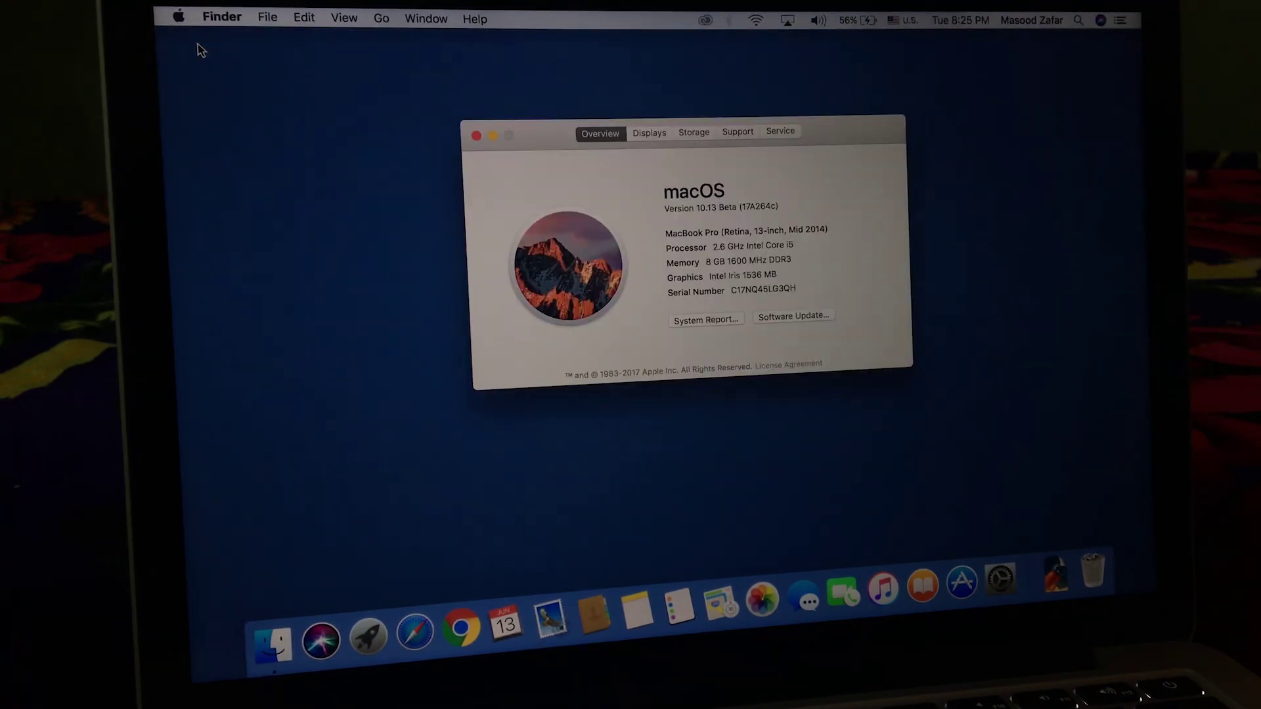